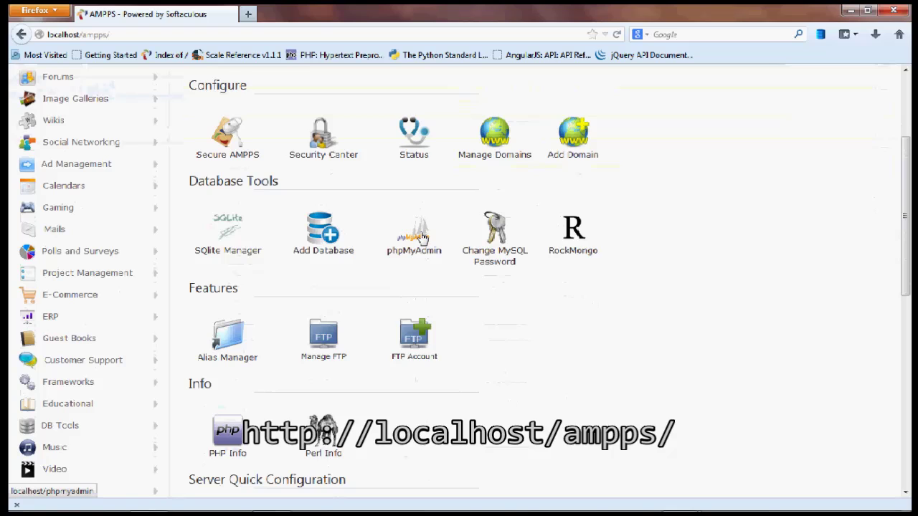
- Open phpMyAdmin from the AMPPS database tools and enter happyfunbox as the name of a new database
{"action": "left_click", "coordinate": [423, 231]}
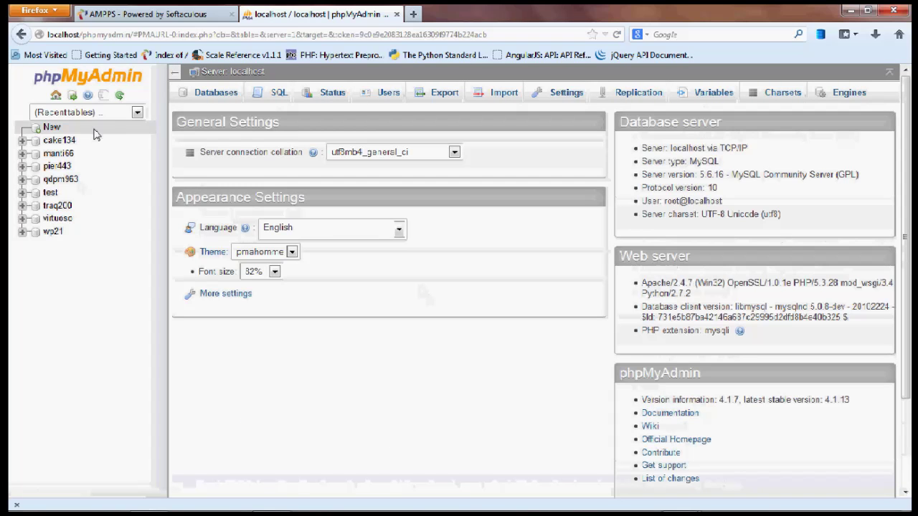
{"action": "left_click", "coordinate": [51, 130]}
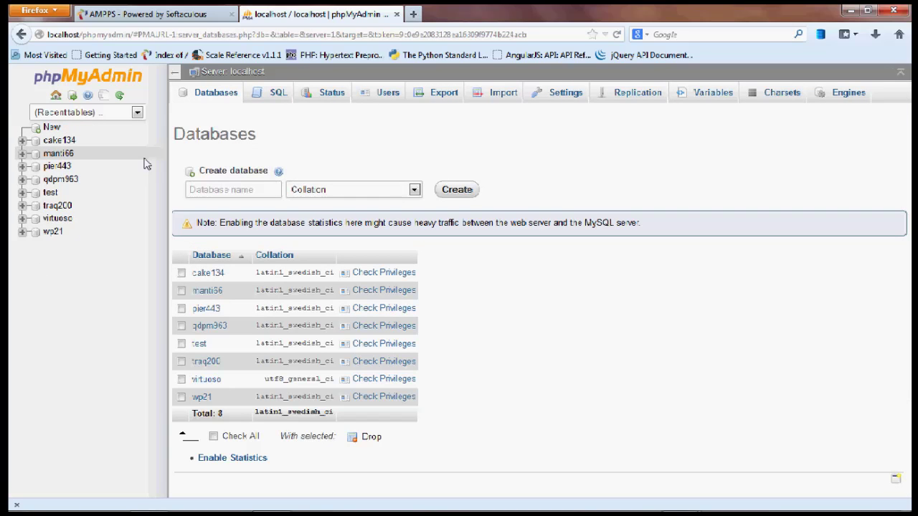
{"action": "left_click", "coordinate": [222, 188]}
{"action": "type", "text": "h"}
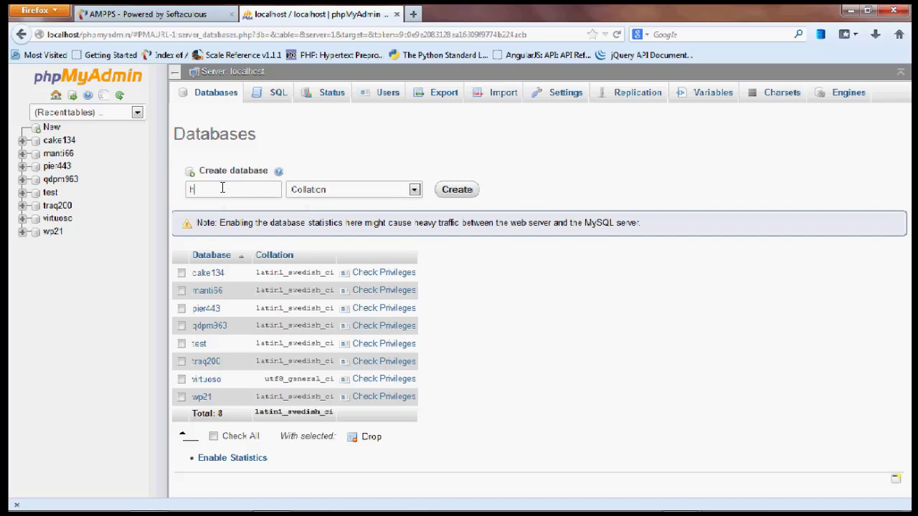
{"action": "type", "text": "appy"}
{"action": "type", "text": "fu"}
{"action": "type", "text": "bbox"}
- Set the new database's collation to utf8_general_ci and create the database
{"action": "left_click", "coordinate": [402, 191]}
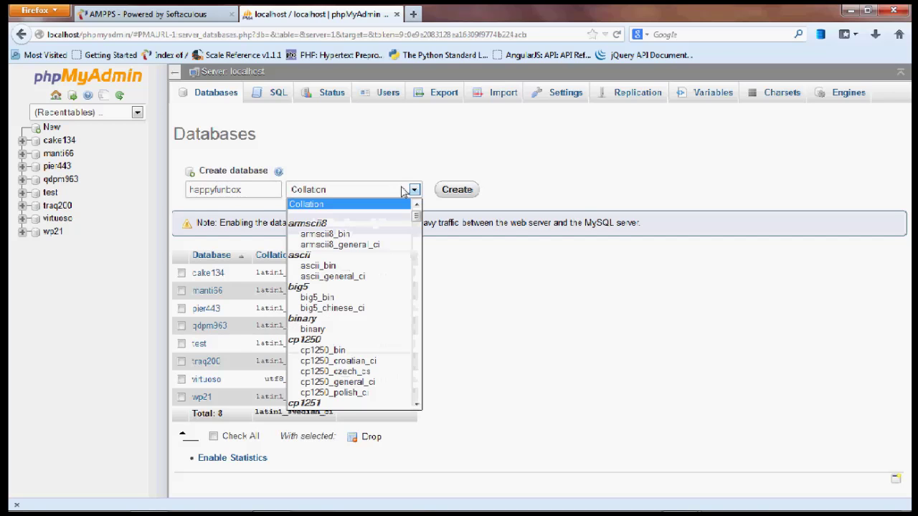
{"action": "scroll", "coordinate": [364, 310], "scroll_direction": "down", "scroll_amount": 20}
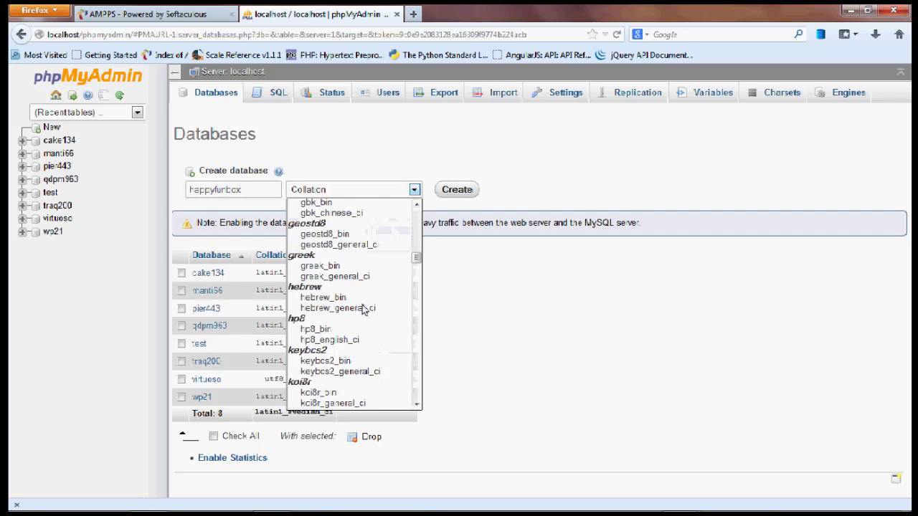
{"action": "scroll", "coordinate": [363, 310], "scroll_direction": "down", "scroll_amount": 20}
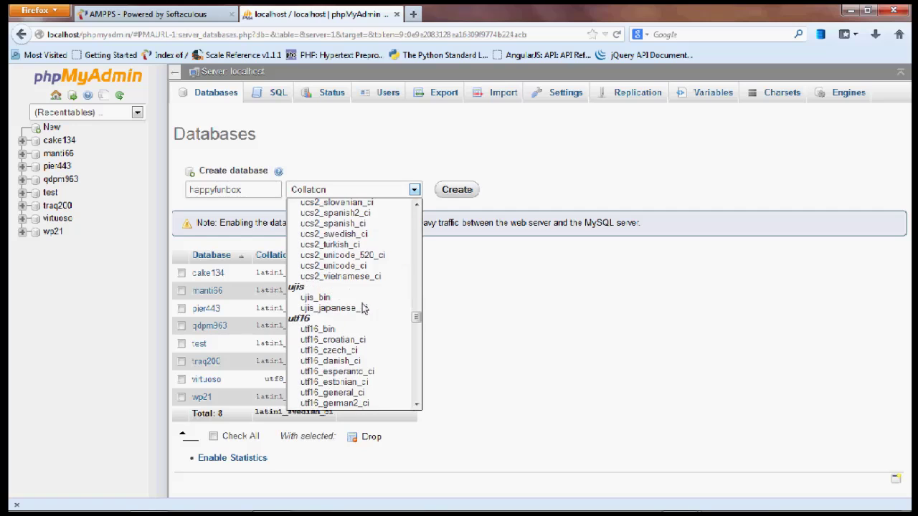
{"action": "scroll", "coordinate": [359, 299], "scroll_direction": "down", "scroll_amount": 15}
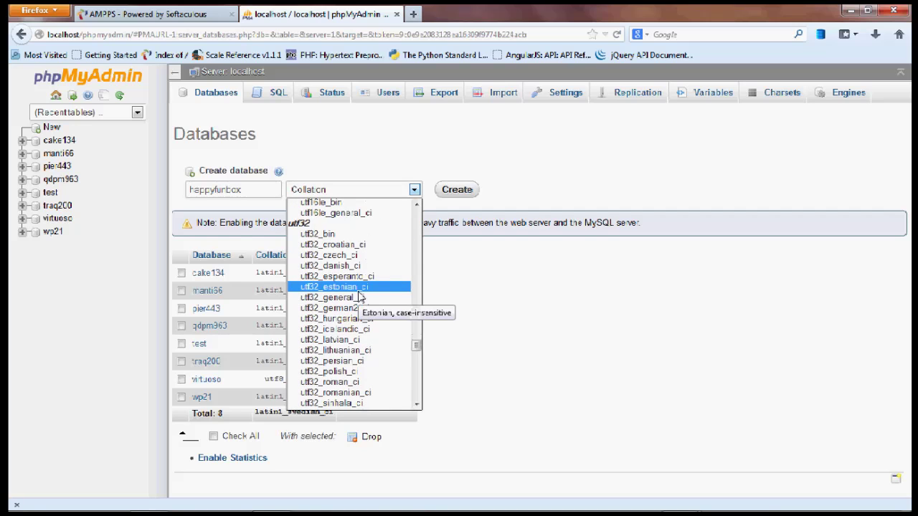
{"action": "scroll", "coordinate": [360, 297], "scroll_direction": "down", "scroll_amount": 8}
{"action": "scroll", "coordinate": [361, 297], "scroll_direction": "up", "scroll_amount": 5}
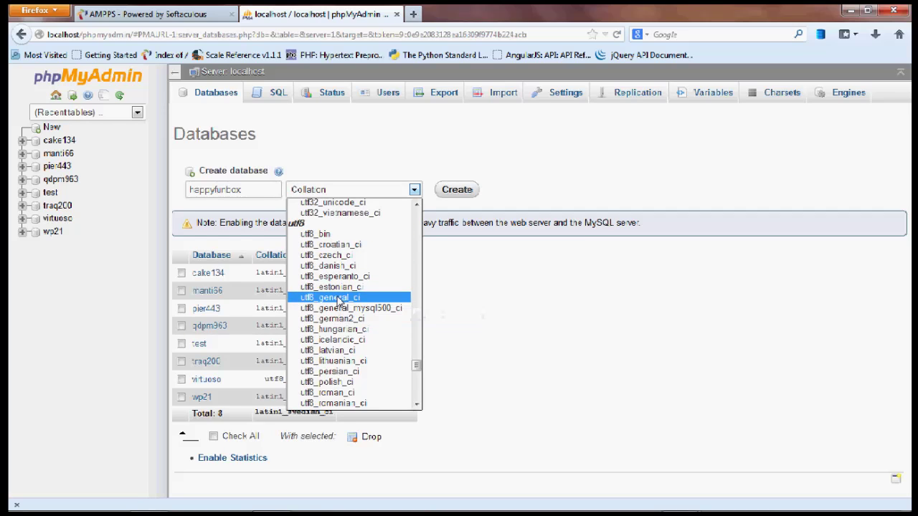
{"action": "left_click", "coordinate": [340, 298]}
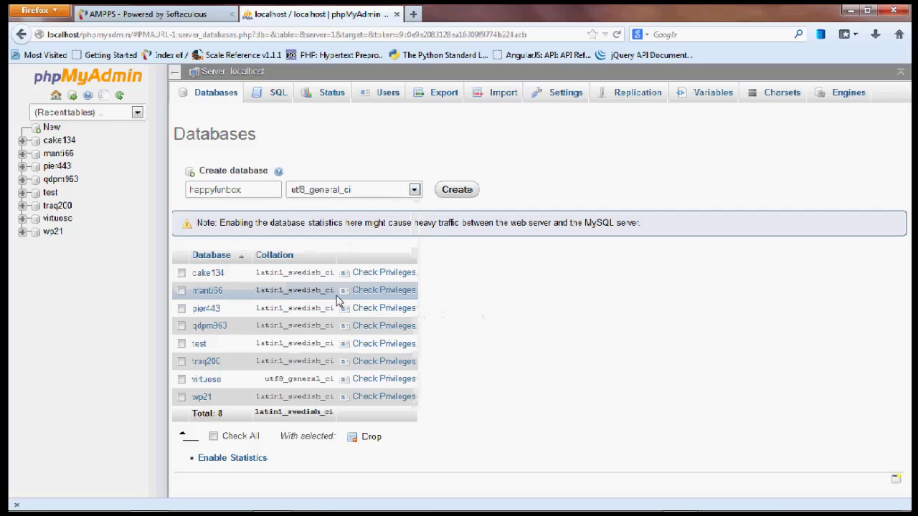
{"action": "left_click", "coordinate": [457, 192]}
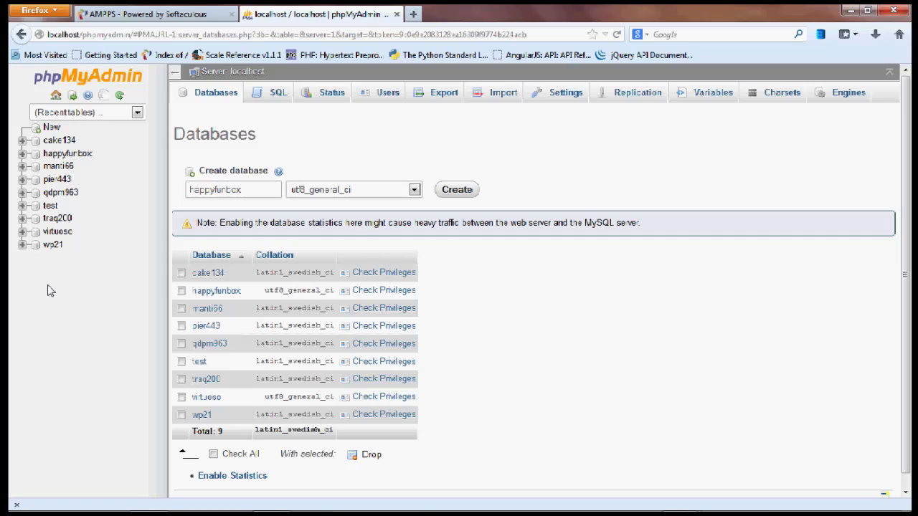
- Start a new table named fun with 3 columns in the happyfunbox database
{"action": "left_click", "coordinate": [214, 293]}
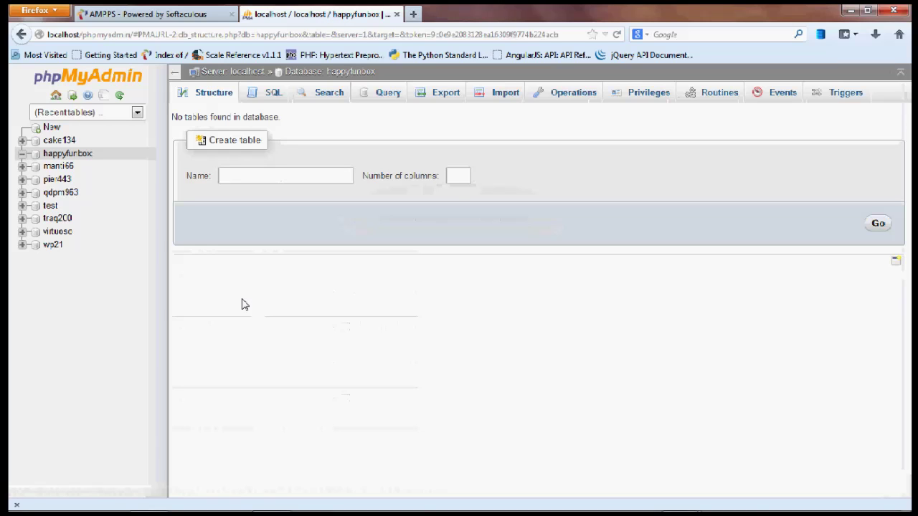
{"action": "left_click", "coordinate": [242, 176]}
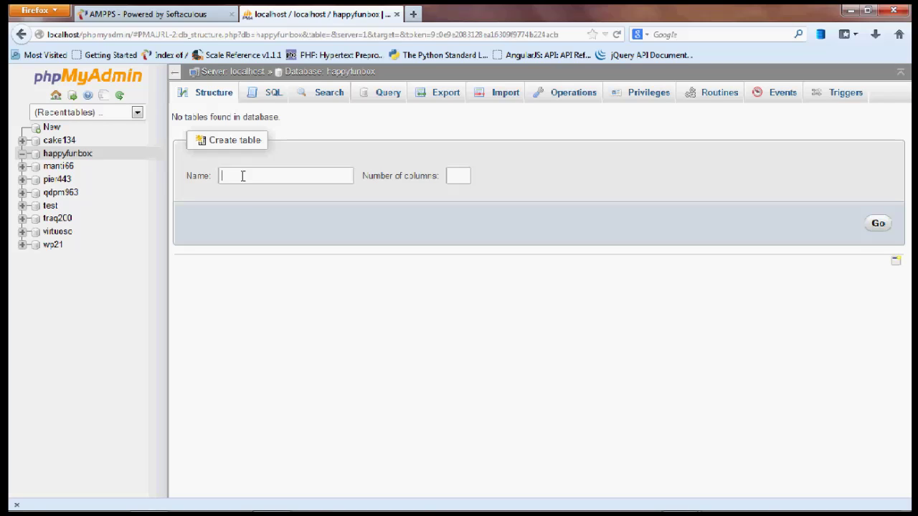
{"action": "type", "text": "fun"}
{"action": "left_click", "coordinate": [461, 177]}
{"action": "type", "text": "3"}
{"action": "left_click", "coordinate": [878, 226]}
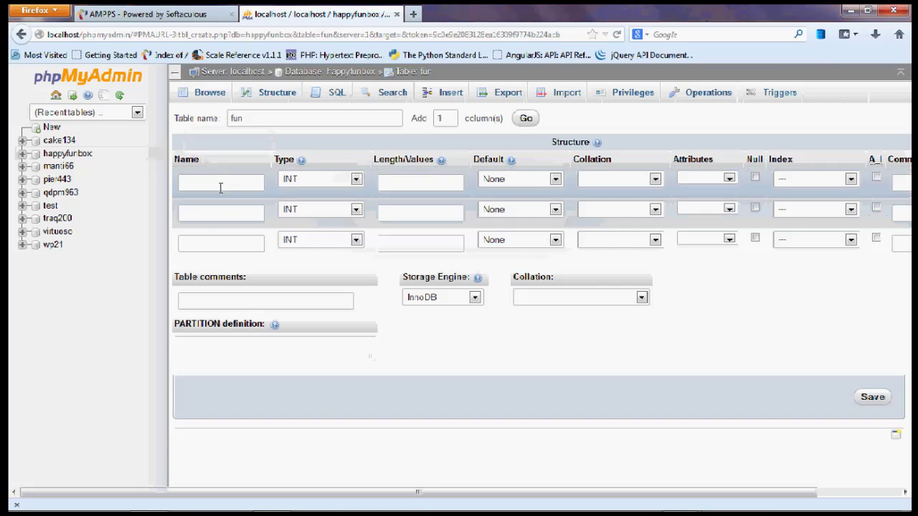
- Define the first column as id with a PRIMARY index and auto-increment enabled
{"action": "left_click", "coordinate": [221, 187]}
{"action": "type", "text": "id"}
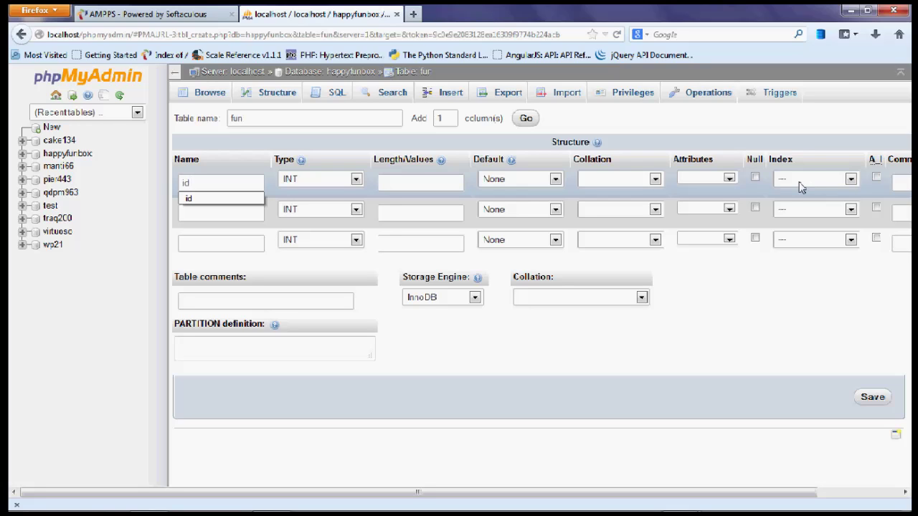
{"action": "left_click", "coordinate": [851, 179]}
{"action": "left_click", "coordinate": [837, 204]}
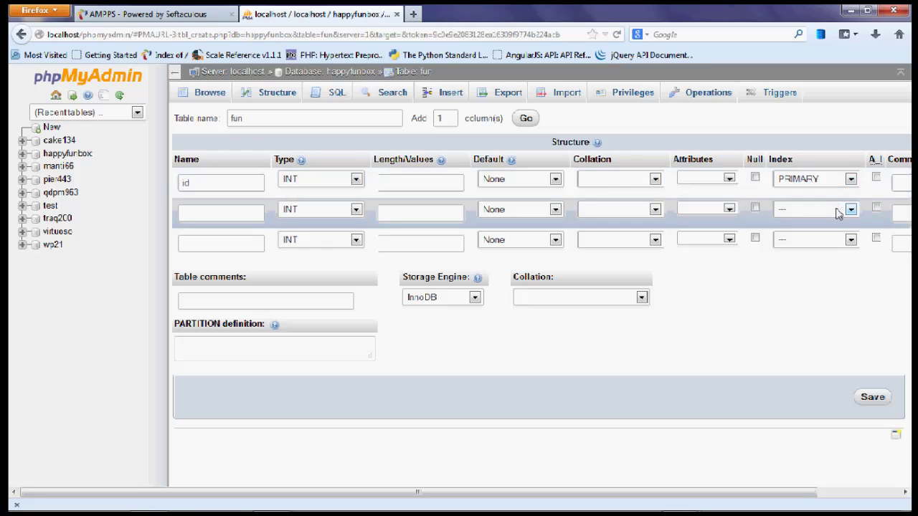
{"action": "left_click", "coordinate": [877, 179]}
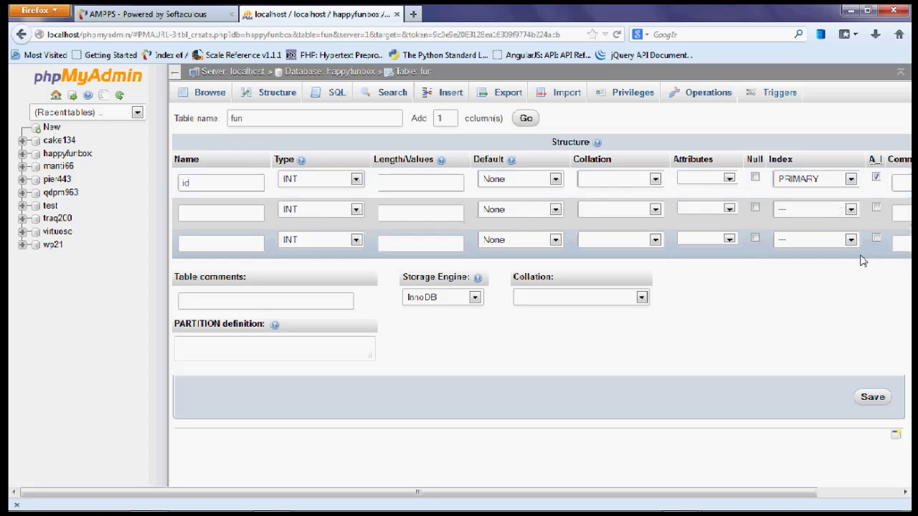
{"action": "left_click", "coordinate": [202, 212]}
{"action": "type", "text": "va"}
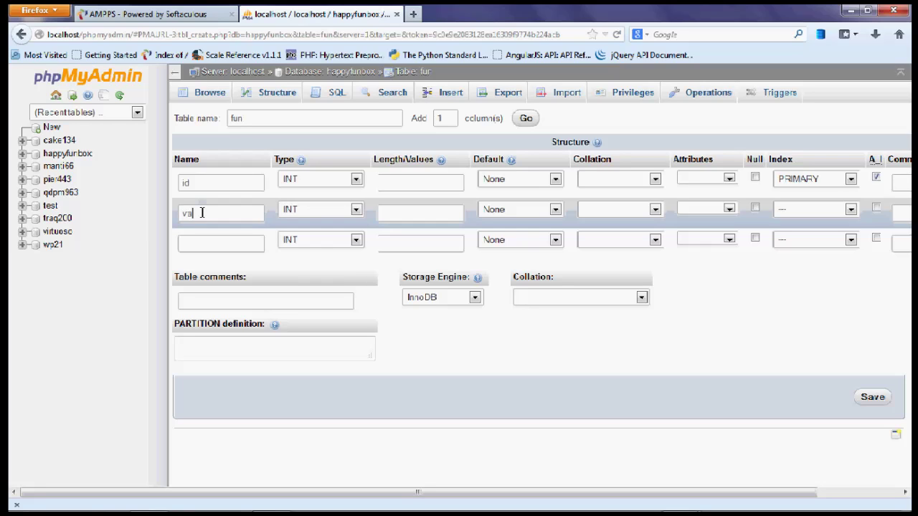
{"action": "type", "text": "rch"}
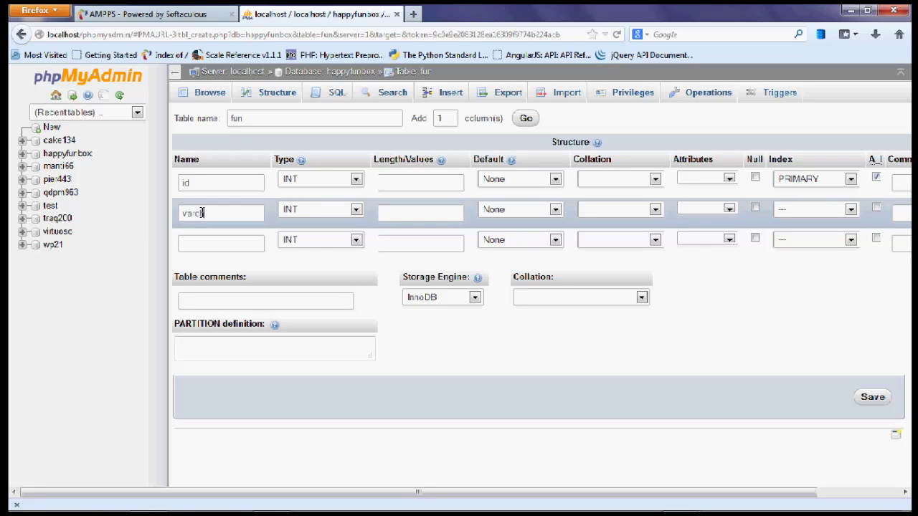
{"action": "type", "text": "ar"}
{"action": "left_click_drag", "start_coordinate": [220, 211], "coordinate": [177, 218]}
{"action": "key", "text": "BackSpace"}
- Define the second column as name, type VARCHAR with length 50
{"action": "type", "text": "name"}
{"action": "left_click", "coordinate": [356, 210]}
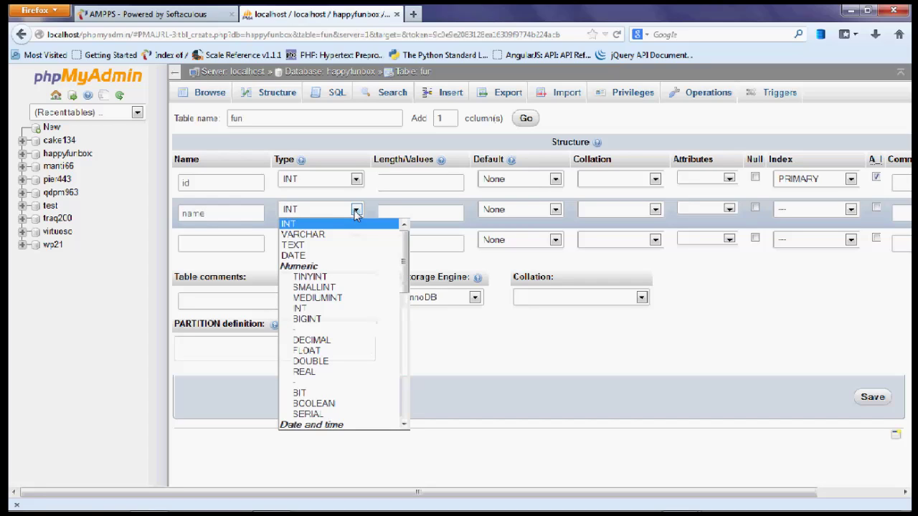
{"action": "left_click", "coordinate": [352, 235]}
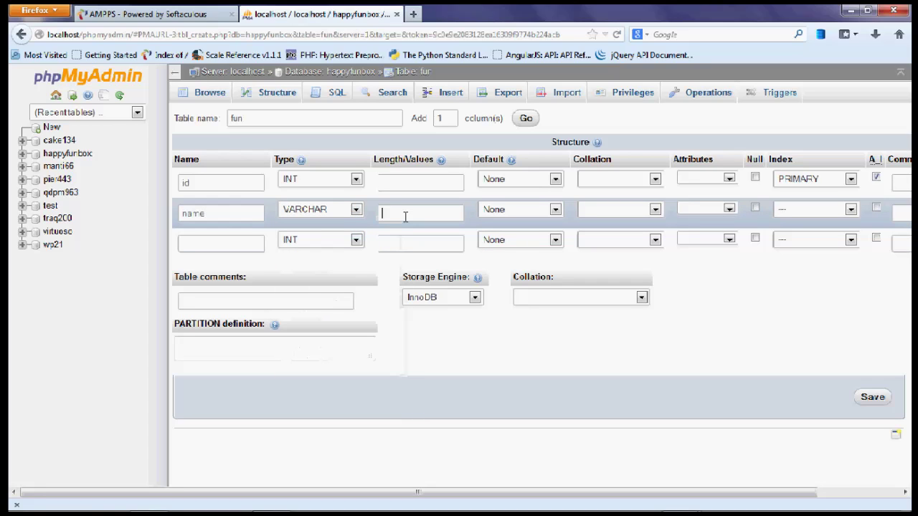
{"action": "type", "text": "50"}
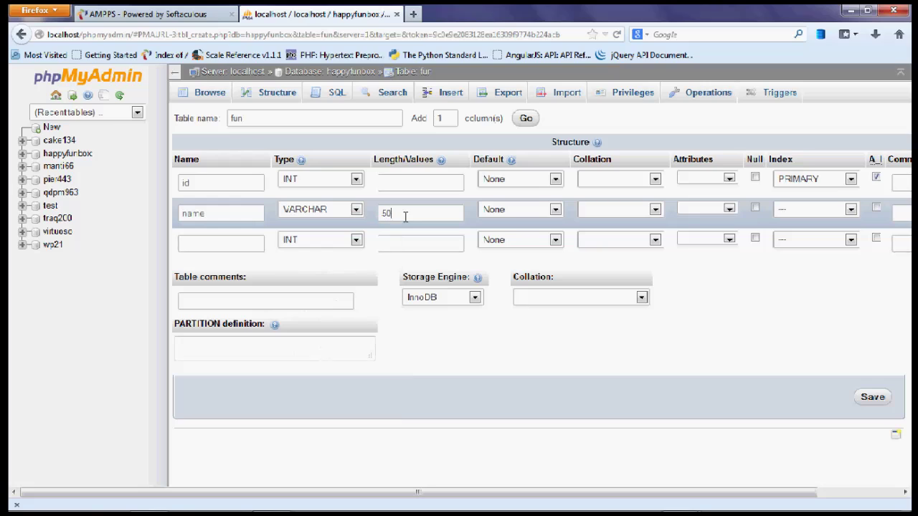
- Define the third column as url, type VARCHAR with length 100, and save the fun table
{"action": "left_click", "coordinate": [233, 242]}
{"action": "type", "text": "url"}
{"action": "left_click", "coordinate": [324, 242]}
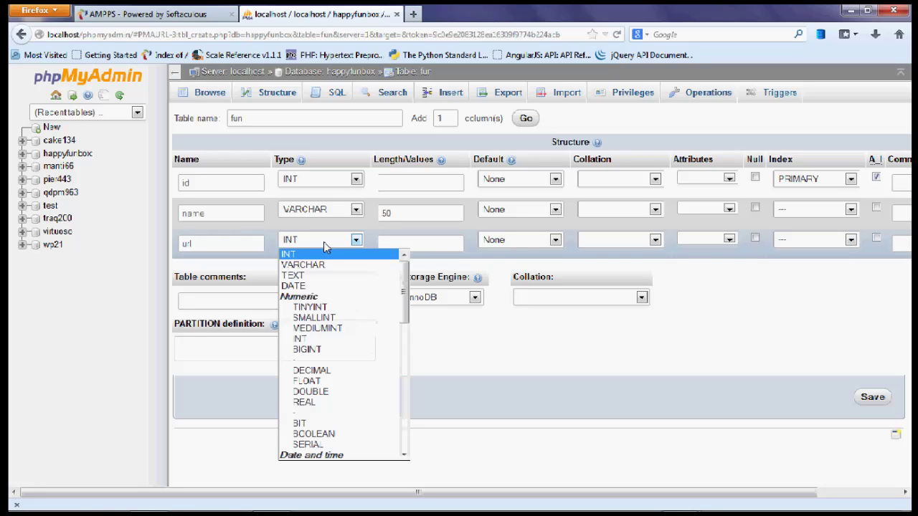
{"action": "left_click", "coordinate": [301, 263]}
{"action": "left_click", "coordinate": [397, 246]}
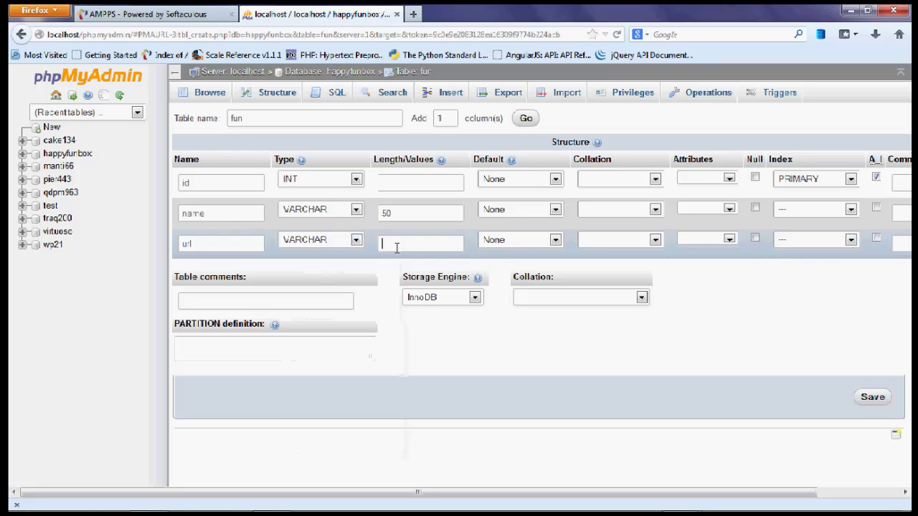
{"action": "type", "text": "100"}
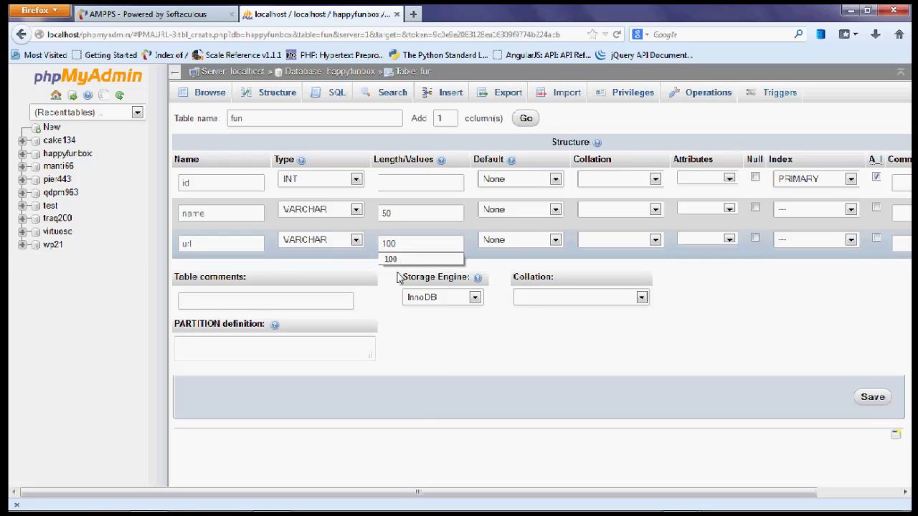
{"action": "left_click", "coordinate": [399, 320]}
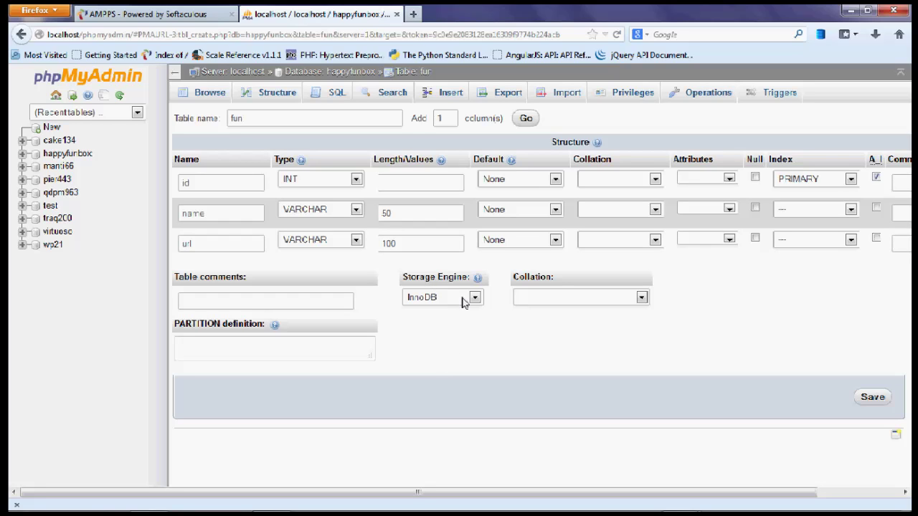
{"action": "left_click", "coordinate": [875, 400]}
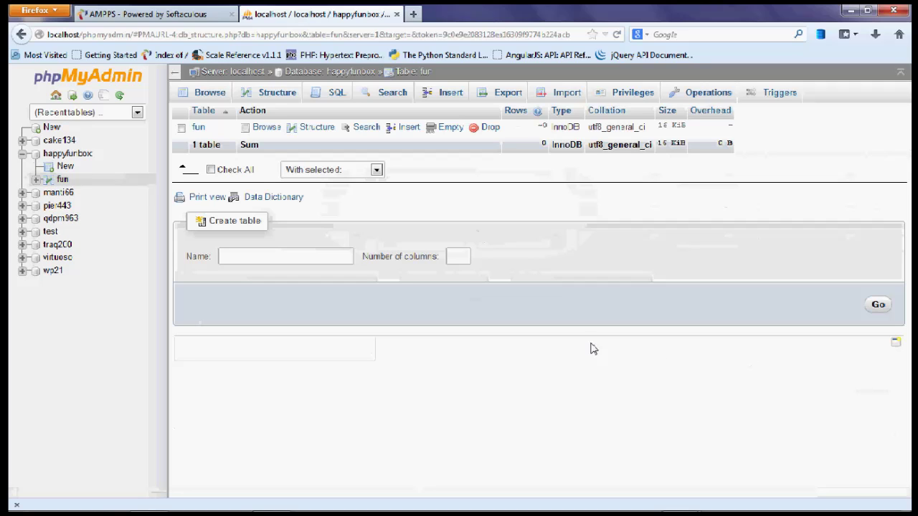
- Begin inserting two rows into the fun table, with the name values test1 and funnertest
{"action": "left_click", "coordinate": [452, 98]}
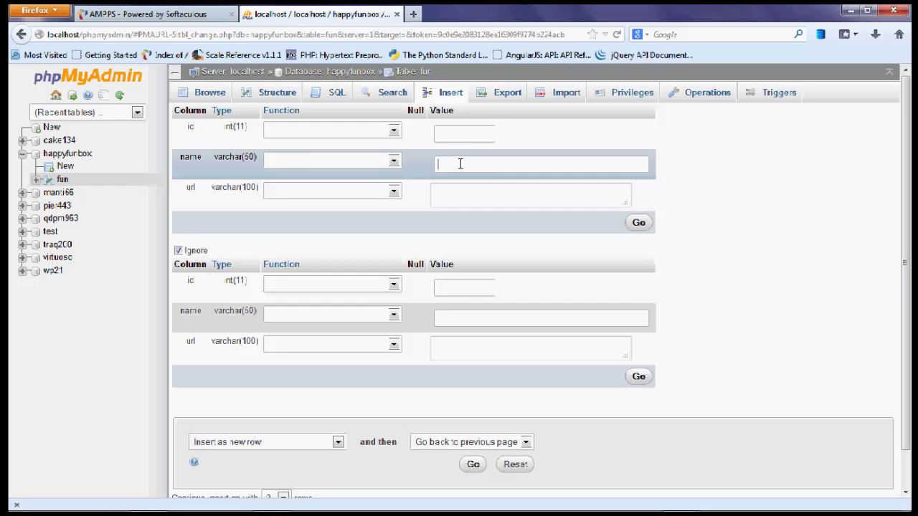
{"action": "type", "text": "test1"}
{"action": "left_click", "coordinate": [457, 321]}
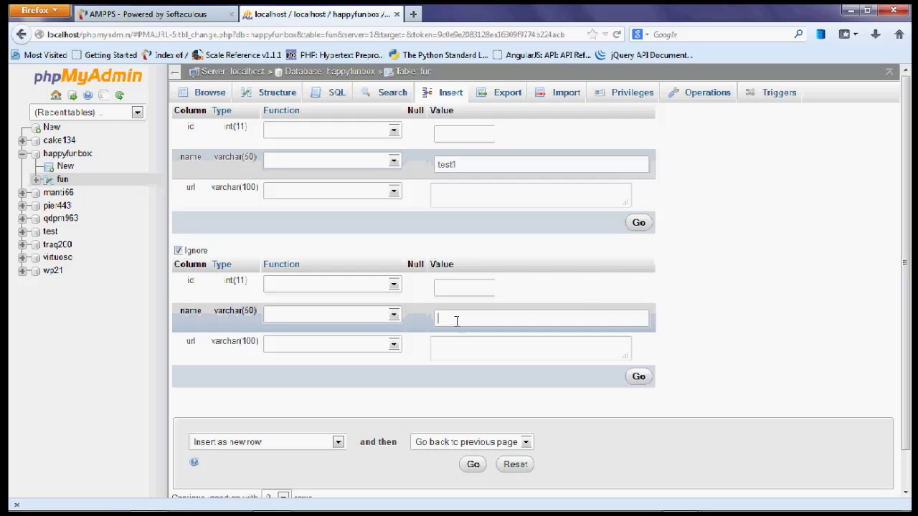
{"action": "type", "text": "funnerest"}
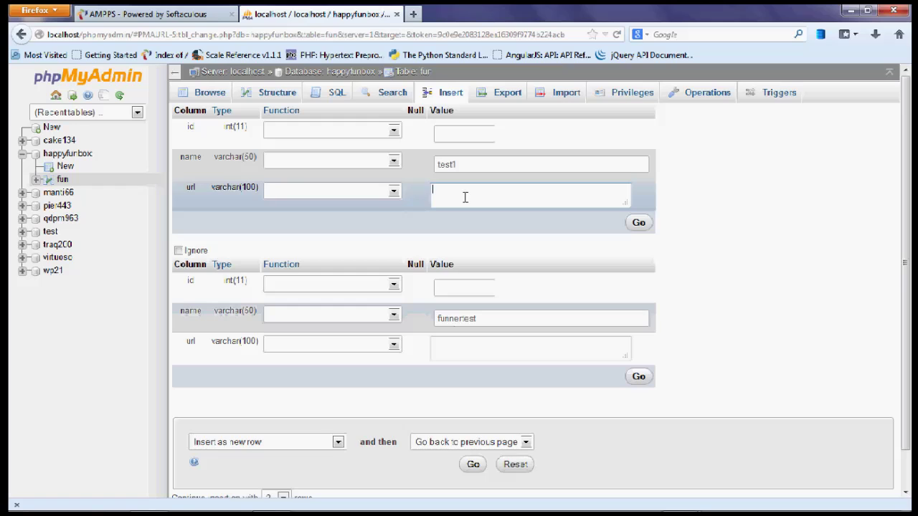
- Fill in the url values yay for the first row and yayyyyyyyyyyya for the second, and submit both rows
{"action": "type", "text": "se"}
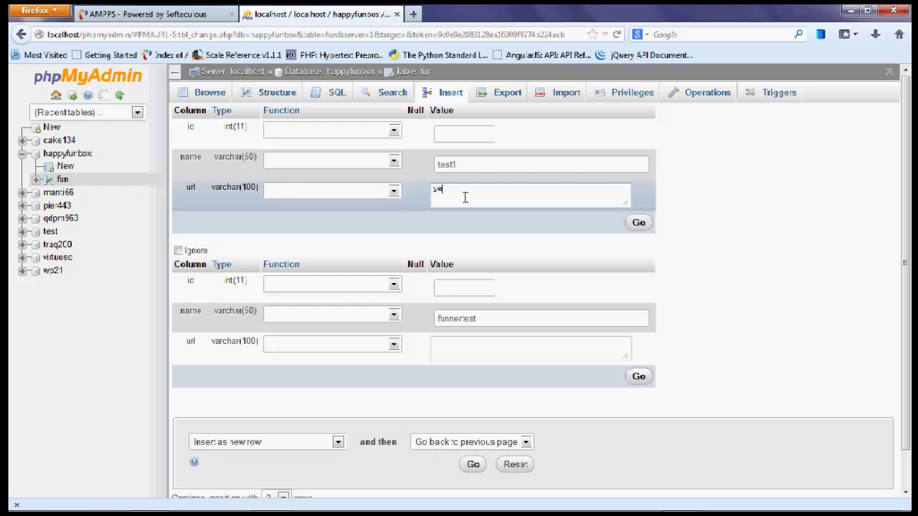
{"action": "type", "text": "y"}
{"action": "left_click", "coordinate": [470, 349]}
{"action": "type", "text": "ye"}
{"action": "type", "text": "yyyyy"}
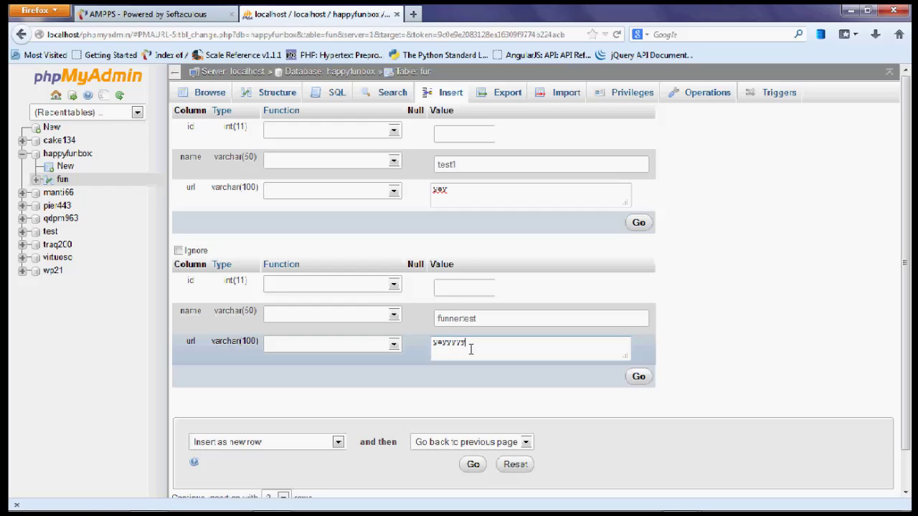
{"action": "type", "text": "yyyyyyye"}
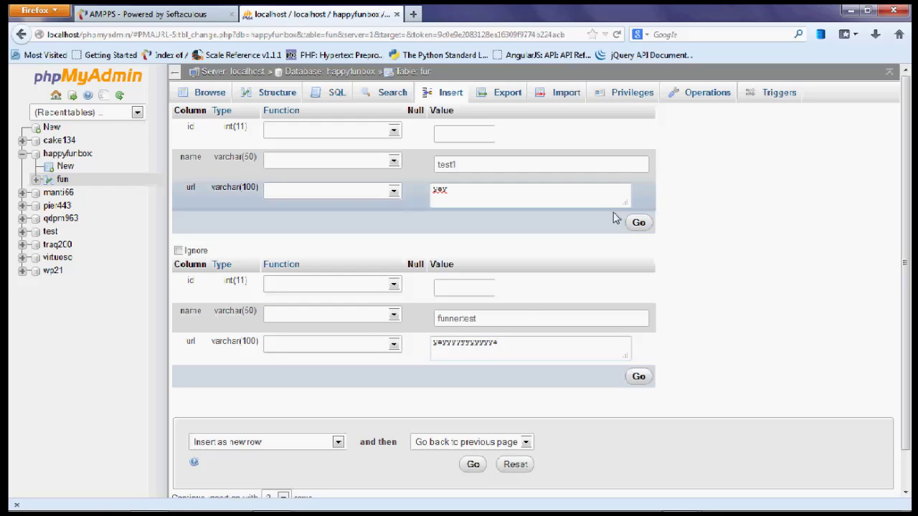
{"action": "left_click", "coordinate": [470, 467]}
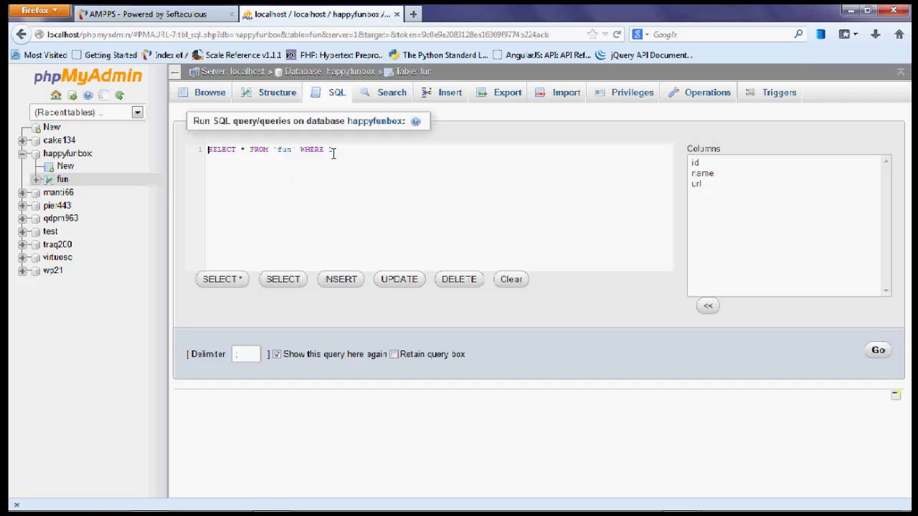
- Reduce the default SQL query on the fun table to SELECT * FROM fun and run it
{"action": "left_click_drag", "start_coordinate": [333, 150], "coordinate": [295, 149]}
{"action": "key", "text": "BackSpace"}
{"action": "left_click", "coordinate": [280, 150]}
{"action": "key", "text": "BackSpace"}
{"action": "left_click", "coordinate": [877, 353]}
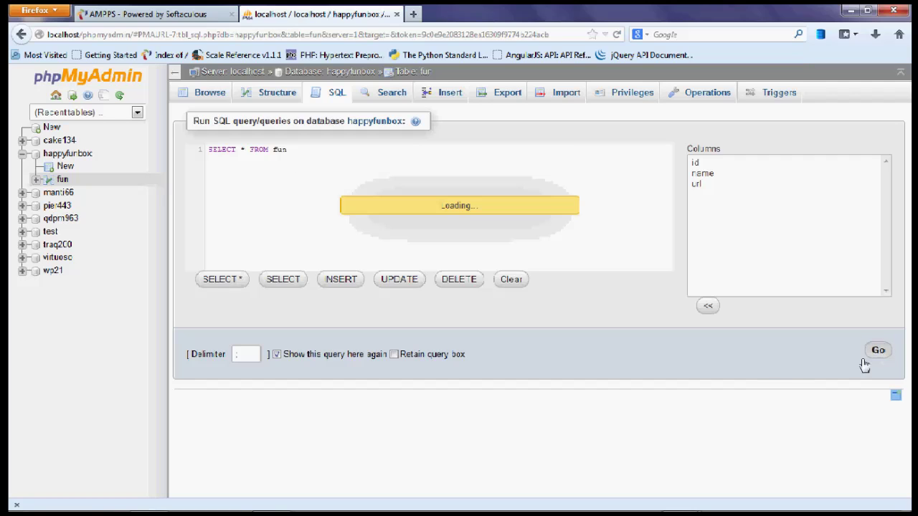